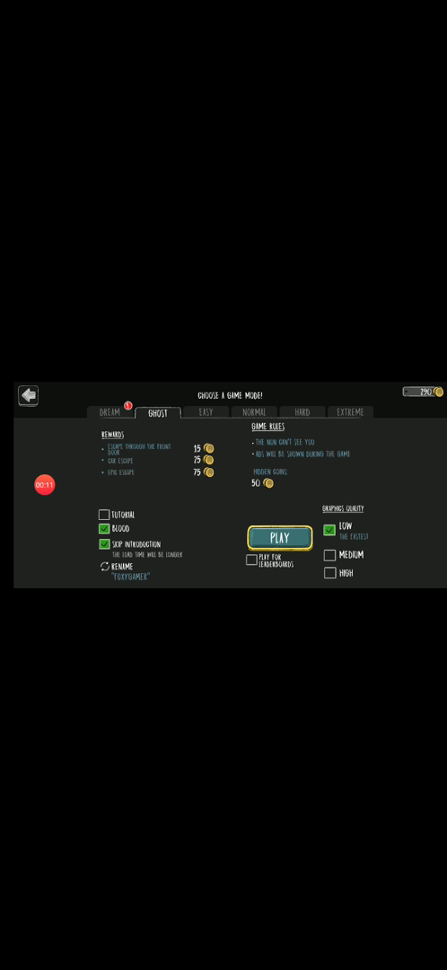
Select the EASY tab on the Choose a Game Mode screen
left_click(206, 412)
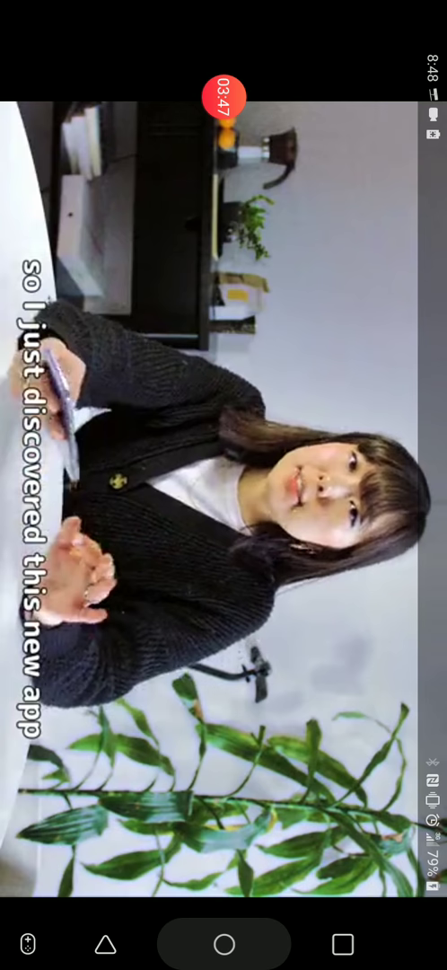
Leave the video ad for the home screen and open the game apps folder
left_click(224, 943)
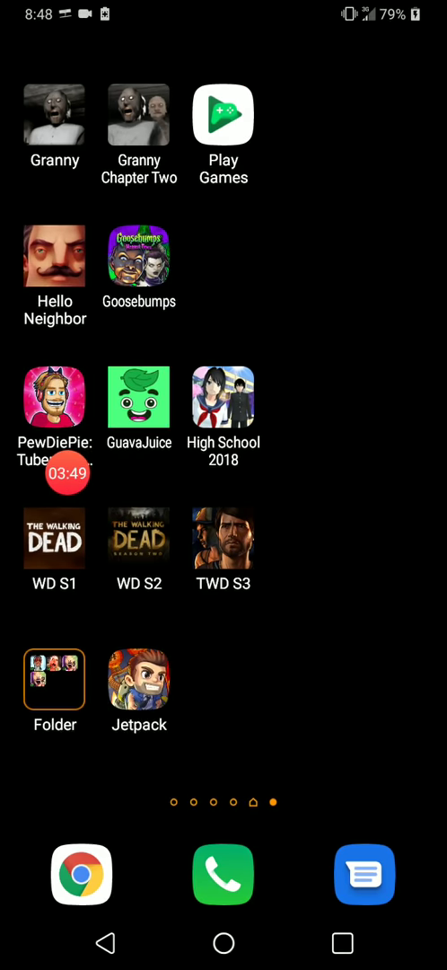
left_click(54, 678)
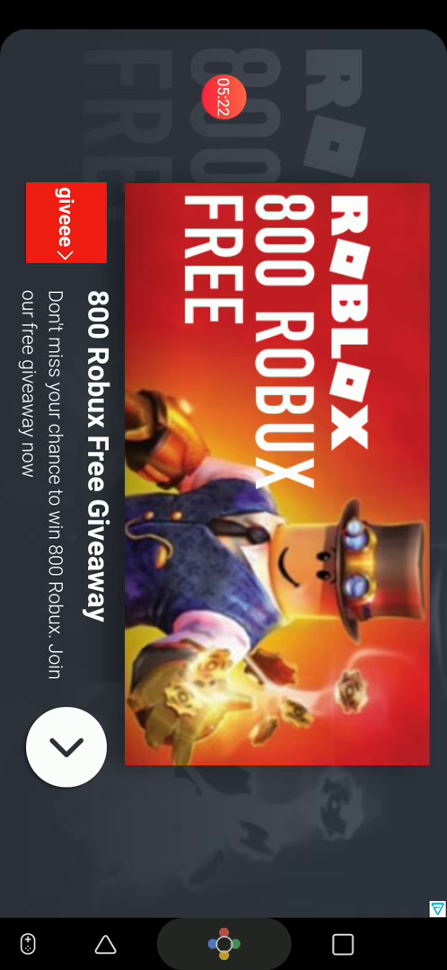
left_click(223, 943)
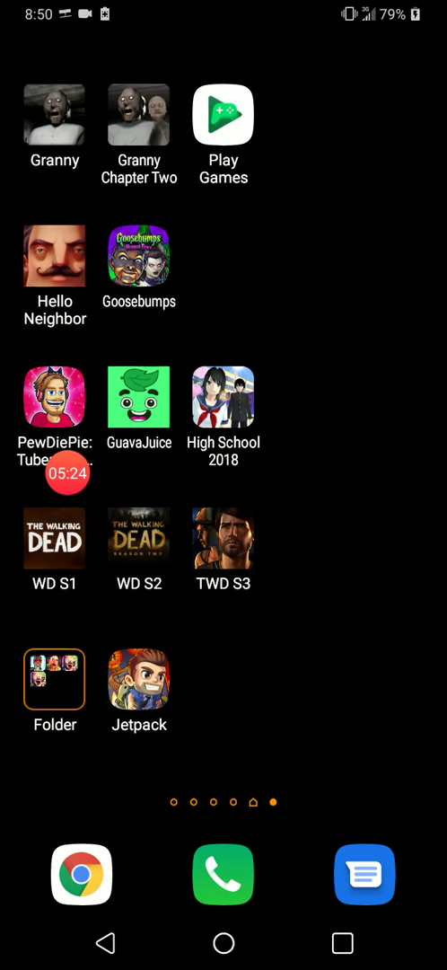